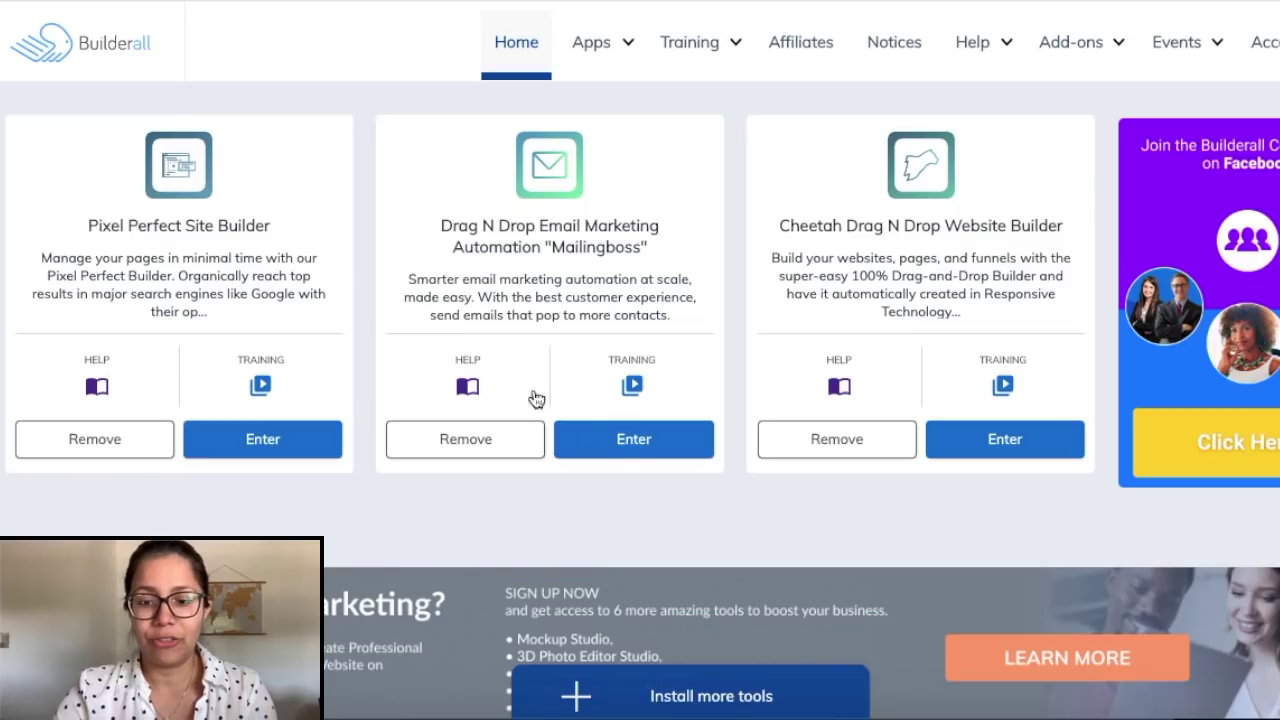
Open the Builderall Apps menu listing the installed tools.
left_click(605, 46)
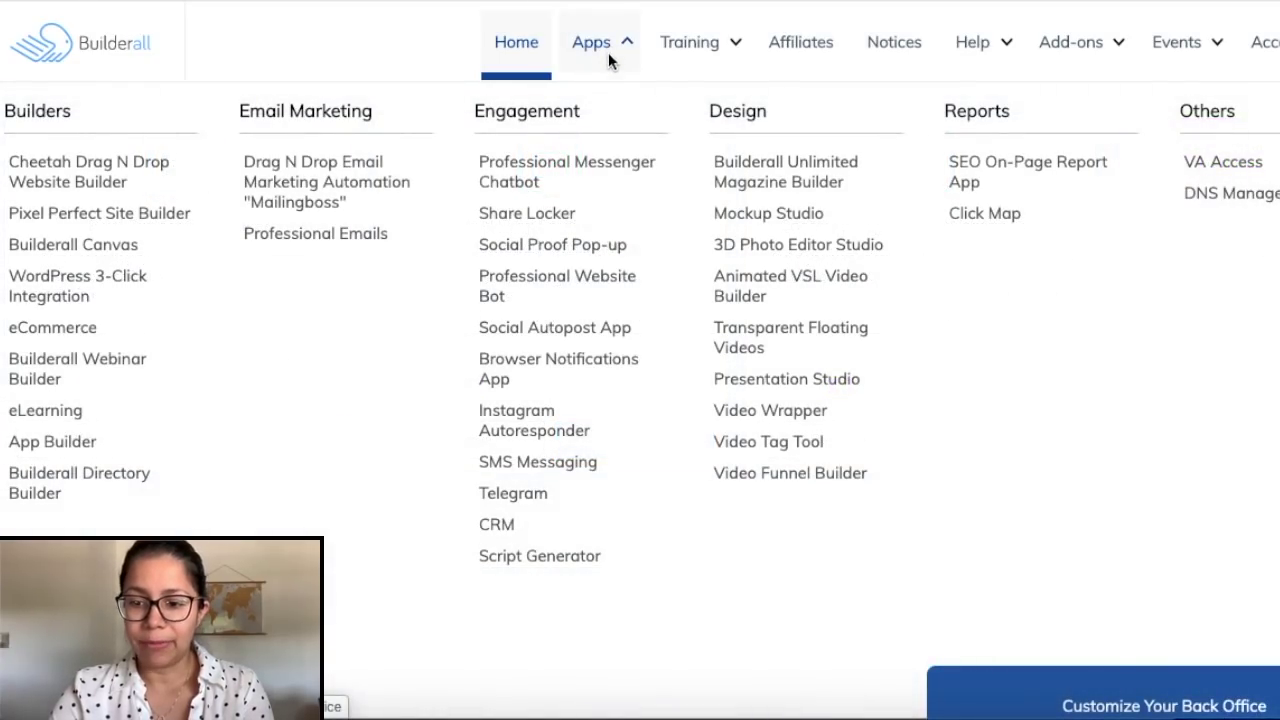
Open the Cheetah Drag N Drop builder and start a new unpublished site.
left_click(62, 181)
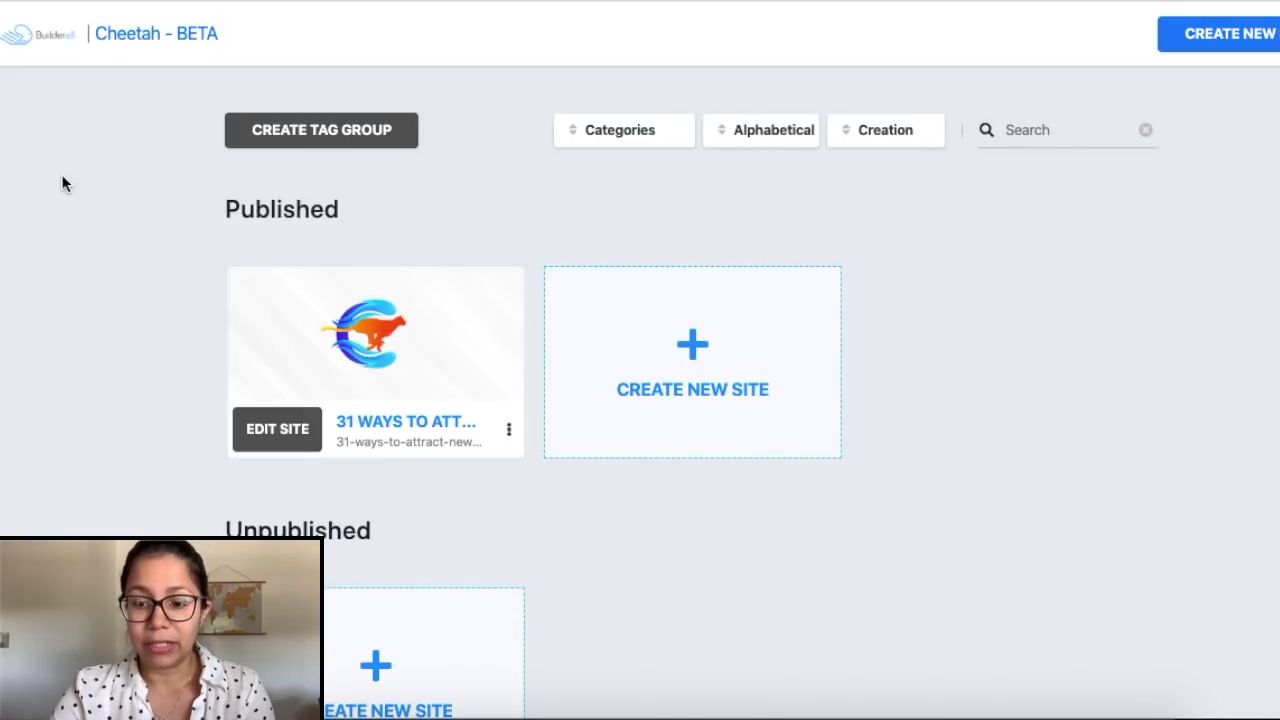
scroll(58, 391, "down", 2)
scroll(58, 396, "up", 1)
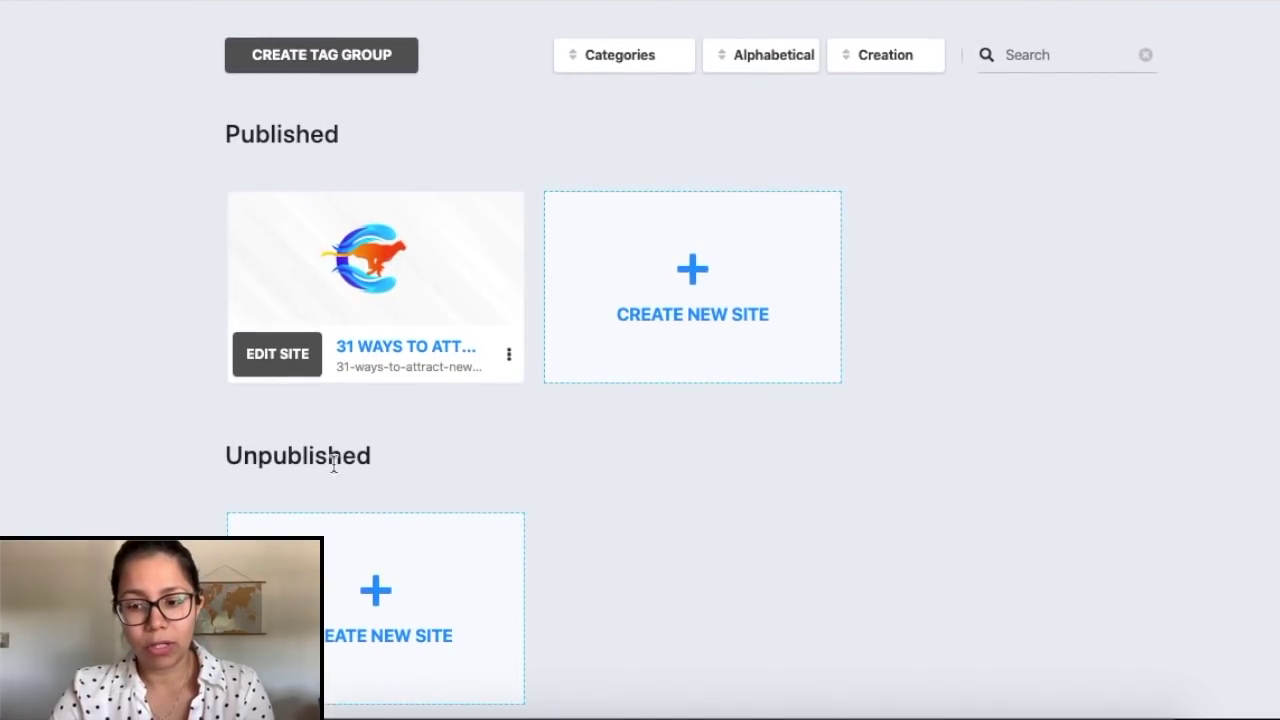
left_click(364, 614)
Enter 'Test' as both the site title and description, then continue to templates.
left_click(496, 257)
type("T")
key("BackSpace")
type("Test")
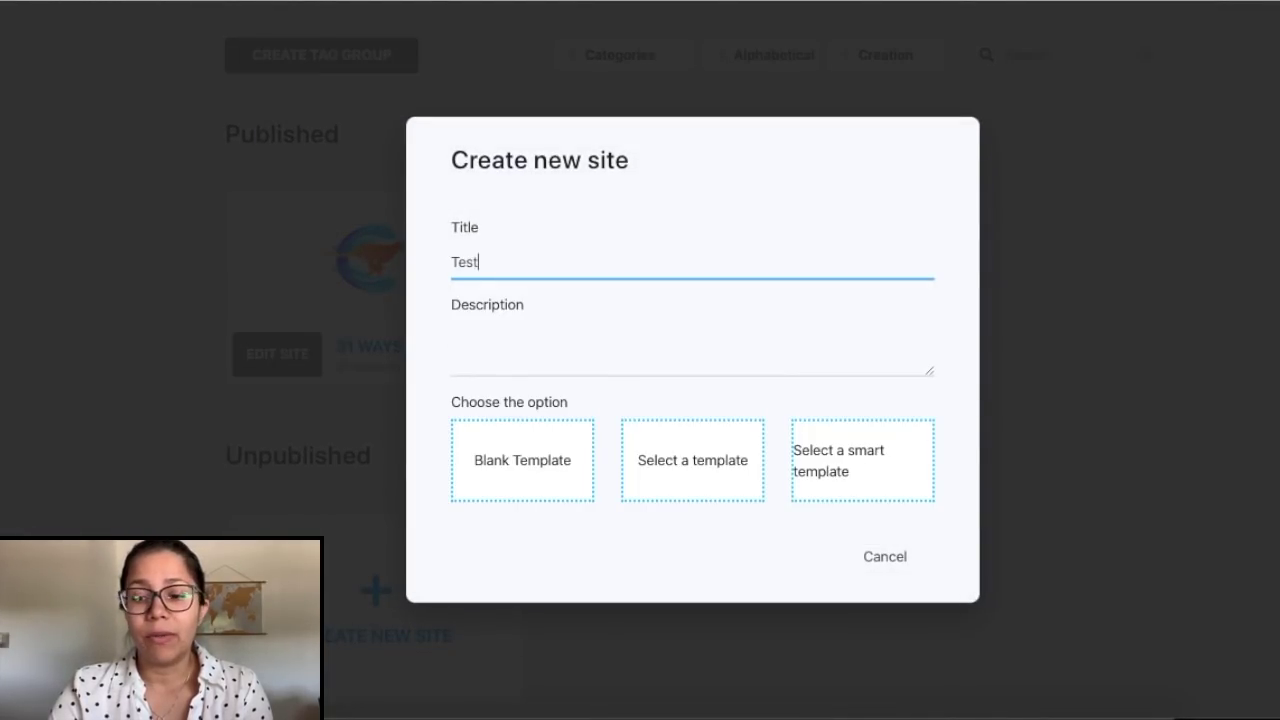
key("Tab")
type("Test")
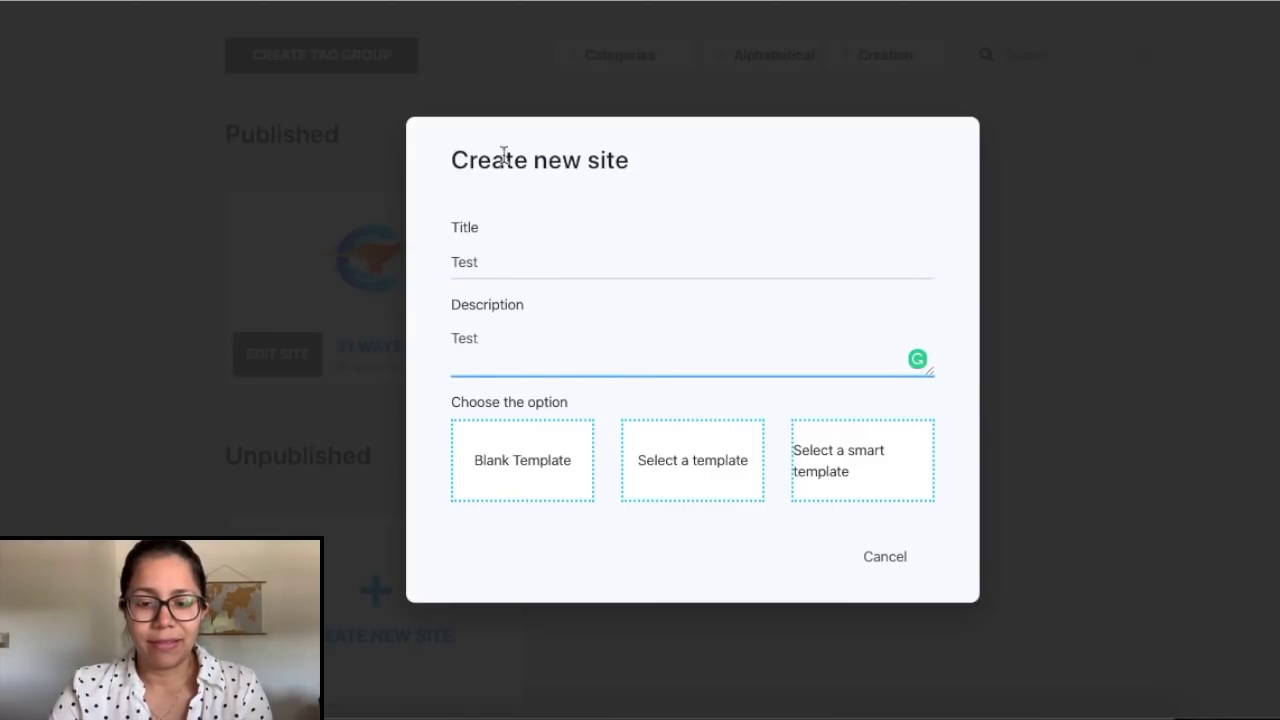
left_click(677, 476)
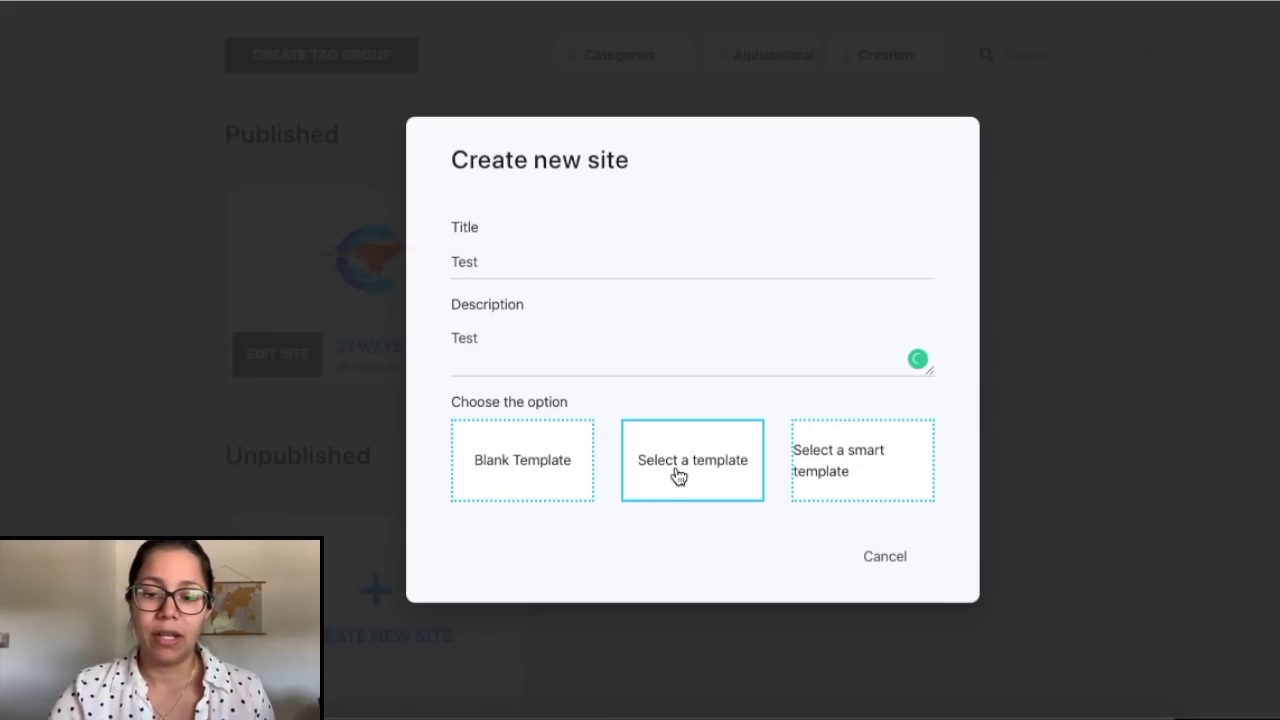
left_click(677, 476)
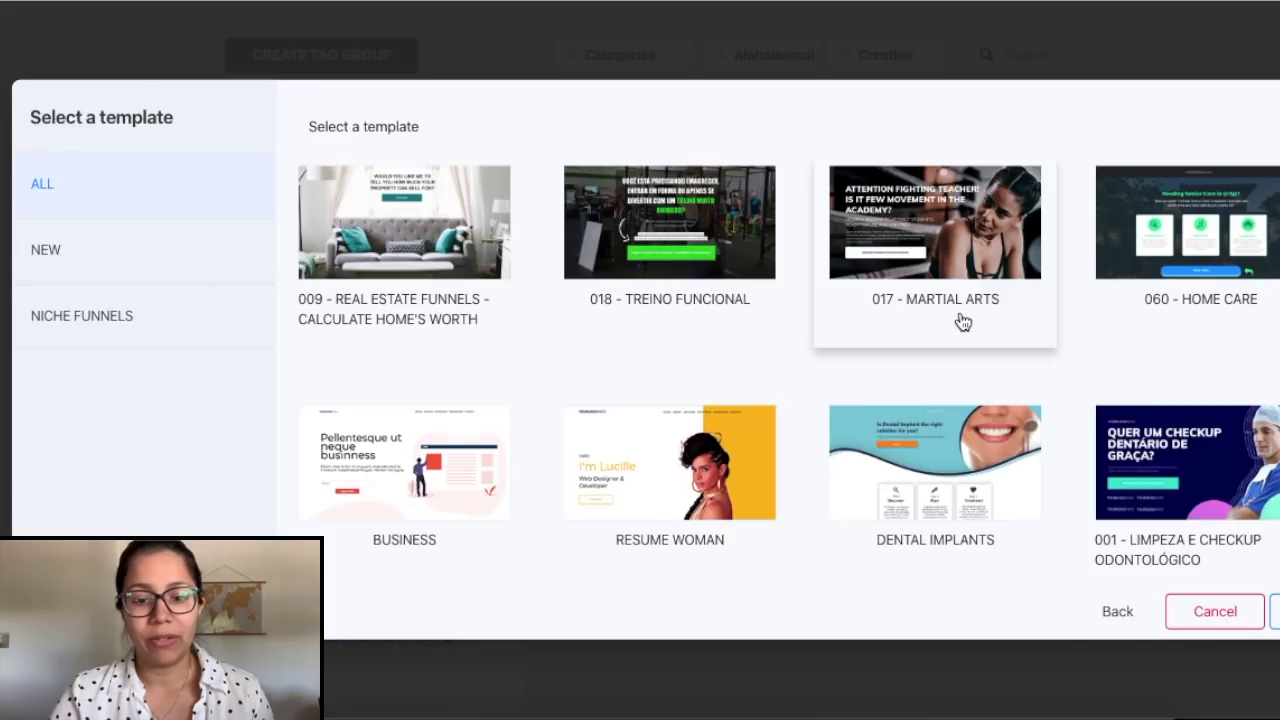
Scroll down to the Site Express designs and preview the Financial Analyst template.
scroll(962, 321, "down", 3)
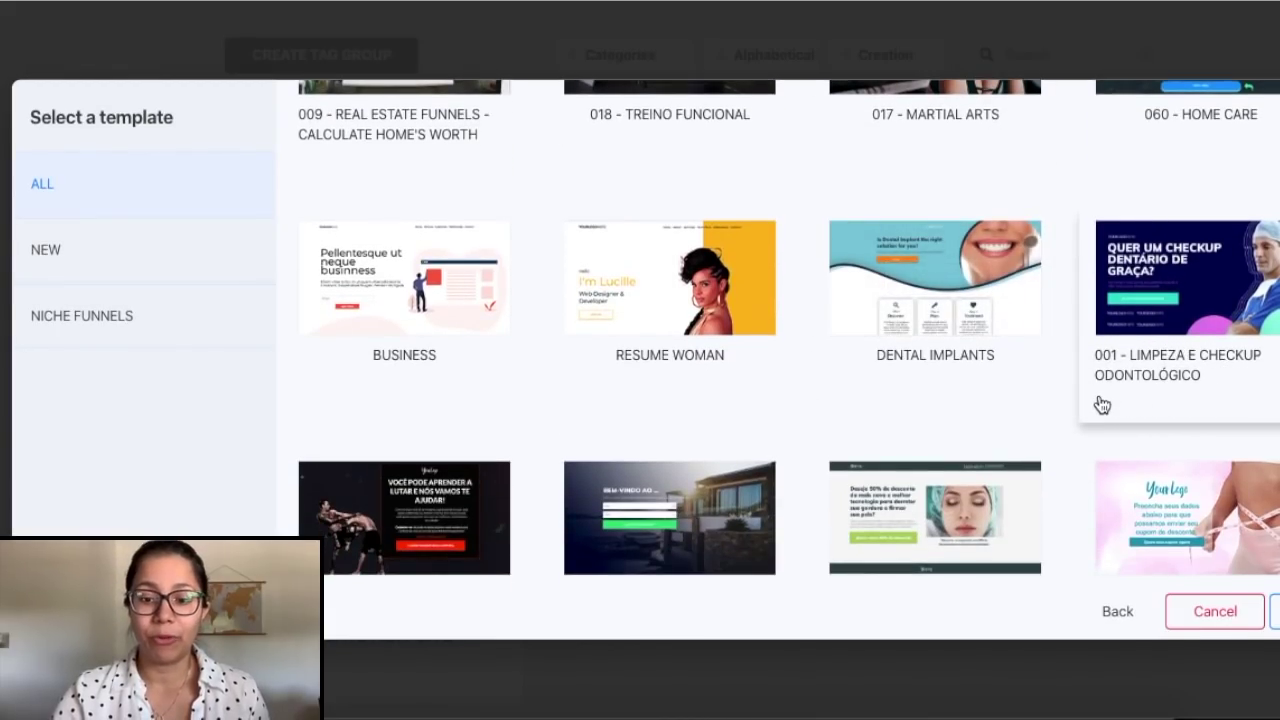
scroll(787, 415, "down", 2)
scroll(788, 420, "down", 1)
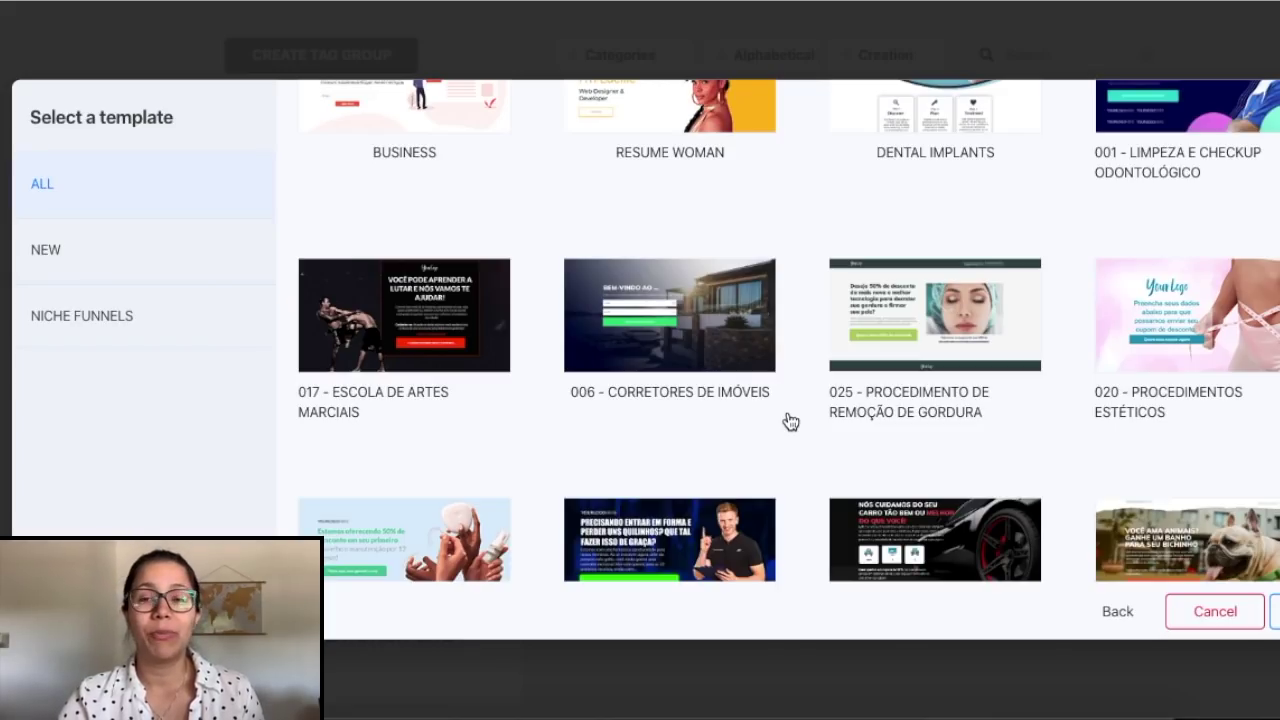
scroll(788, 420, "down", 2)
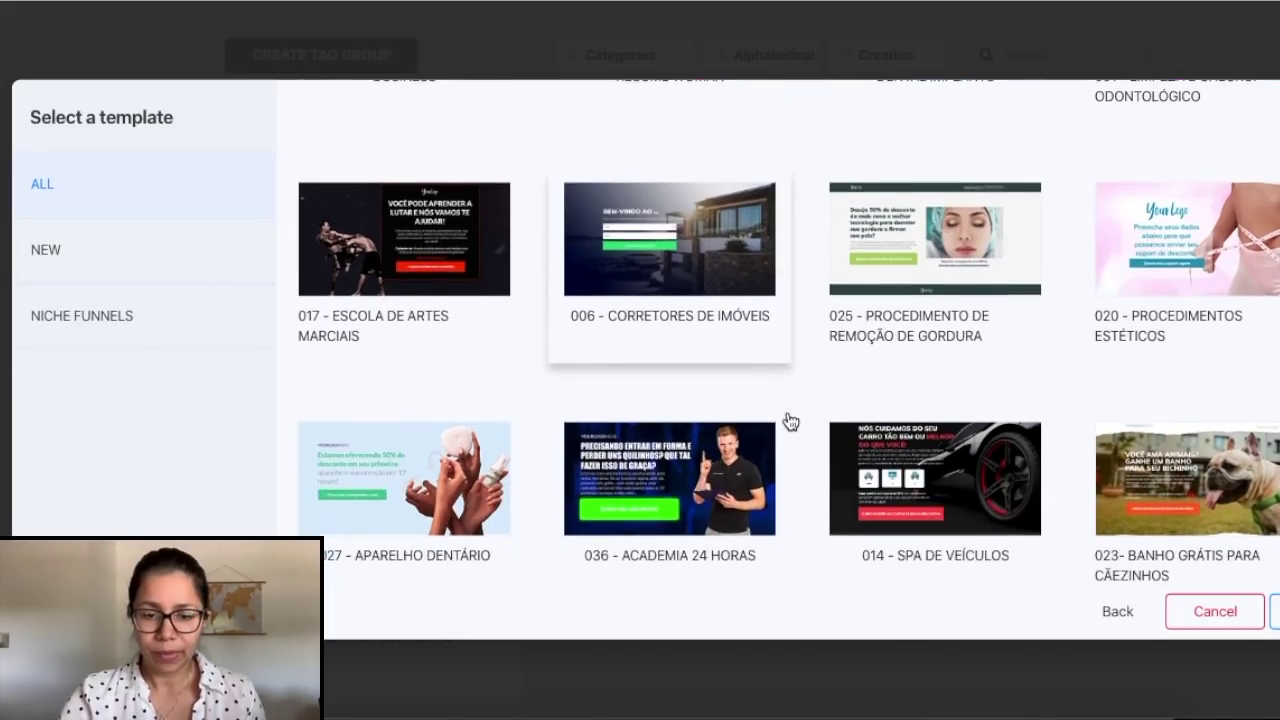
scroll(809, 485, "down", 4)
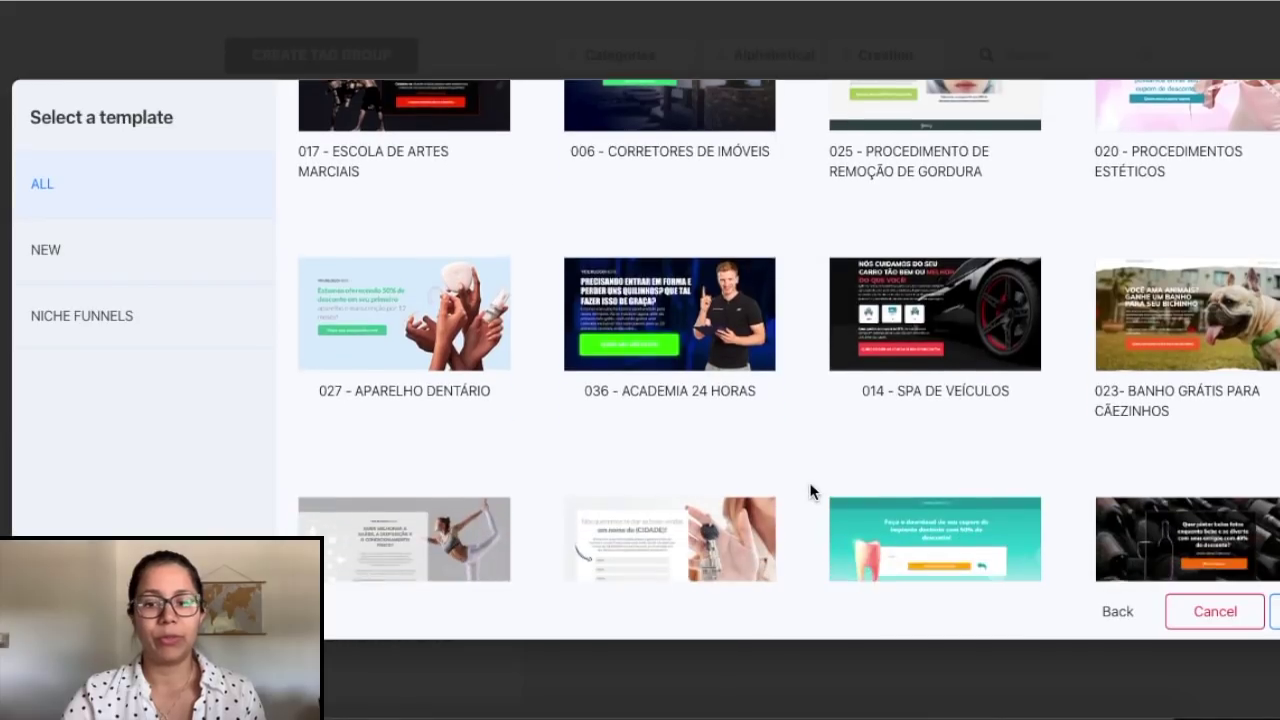
scroll(809, 482, "down", 6)
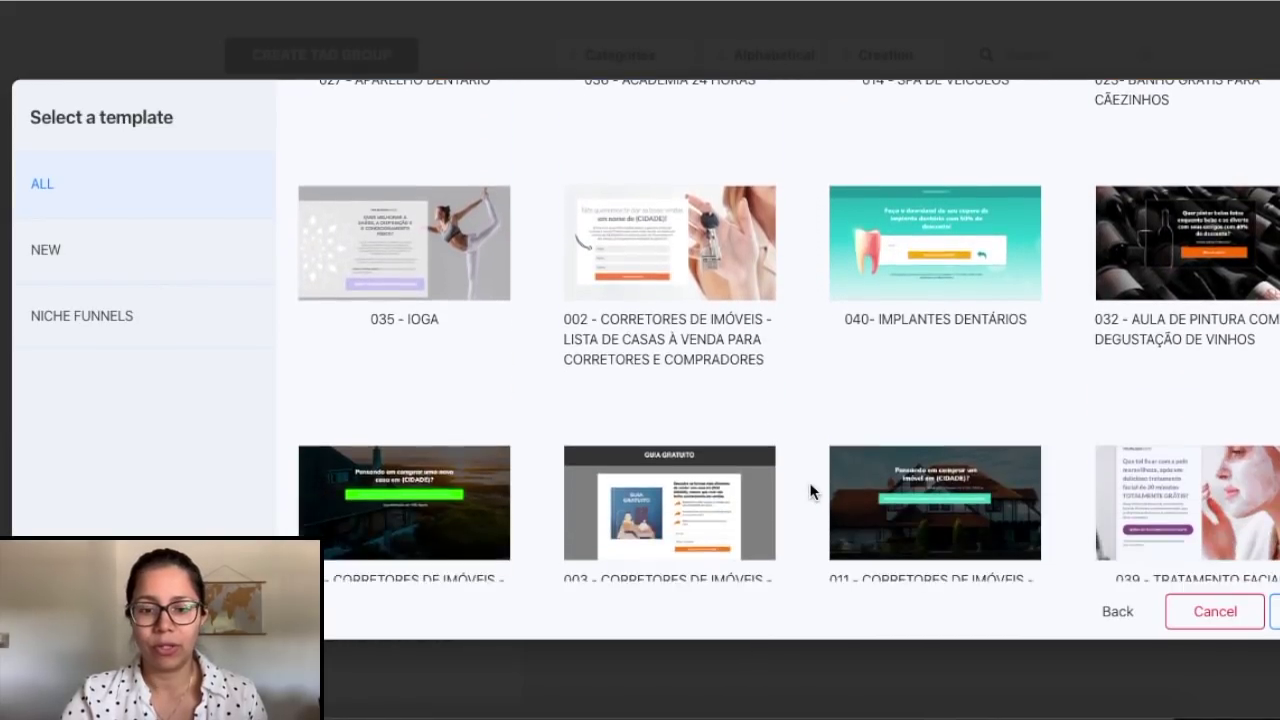
scroll(809, 482, "down", 9)
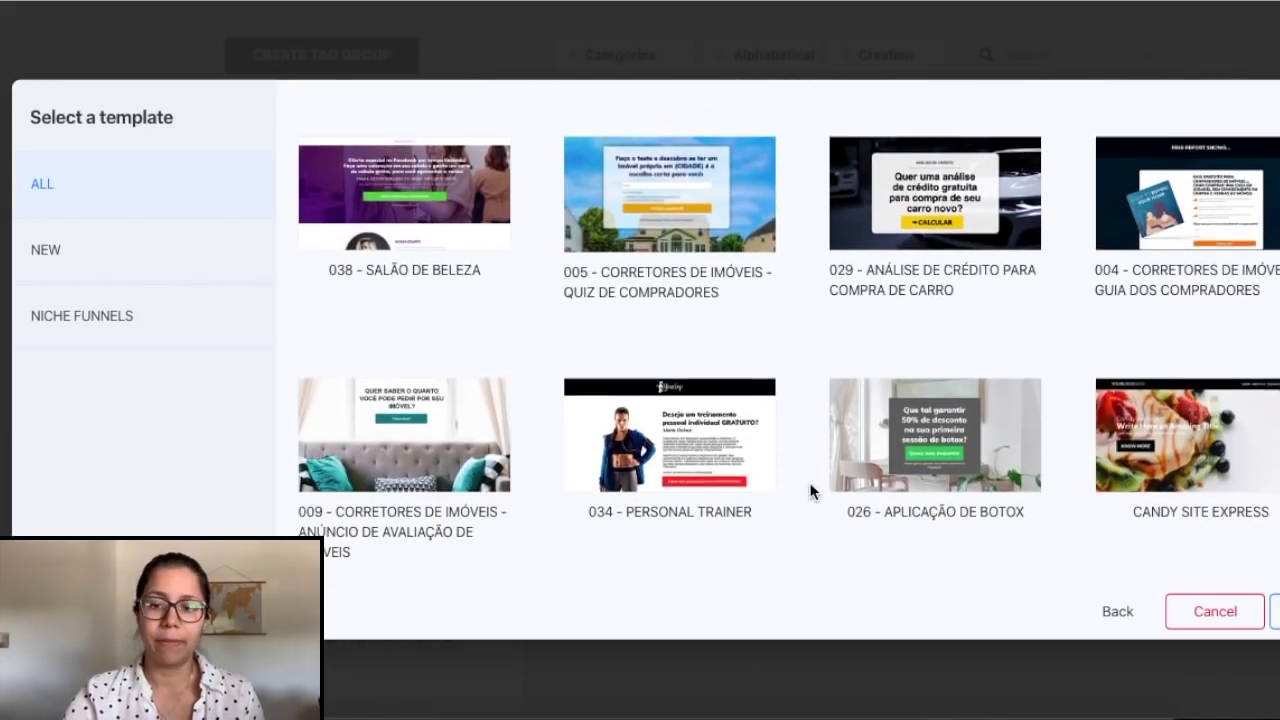
scroll(810, 489, "down", 7)
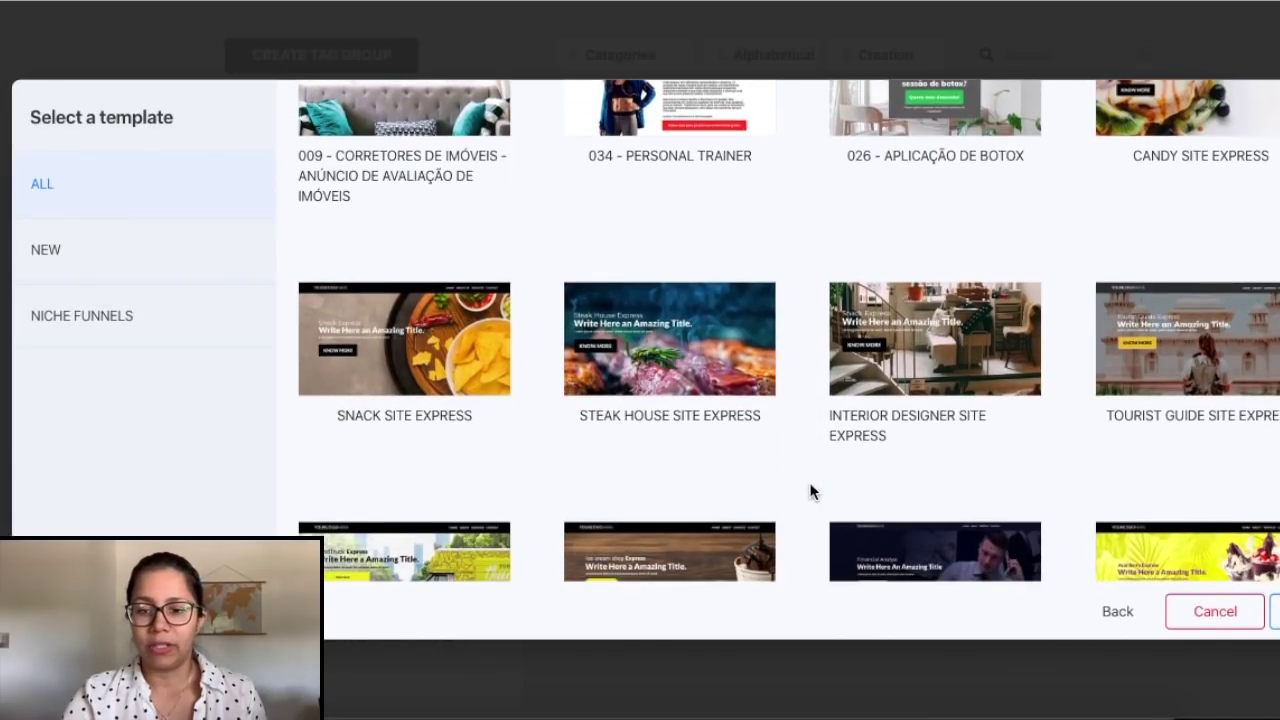
scroll(809, 482, "down", 1)
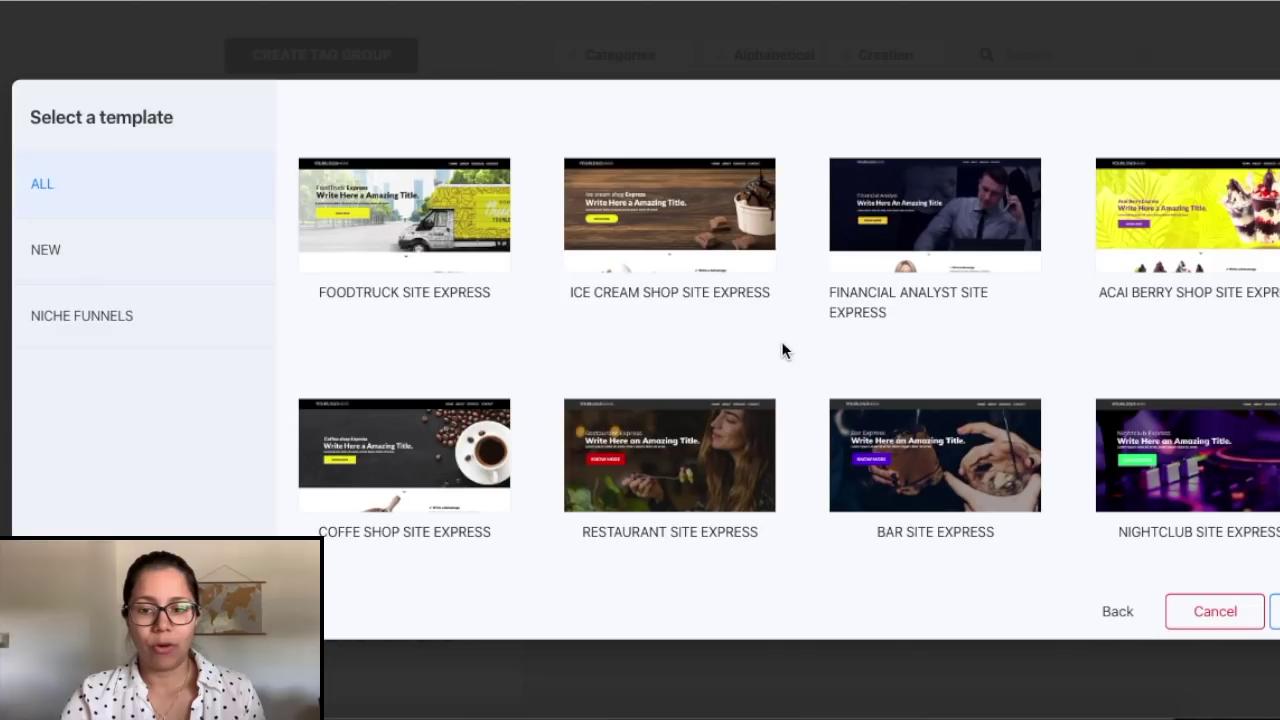
left_click(914, 216)
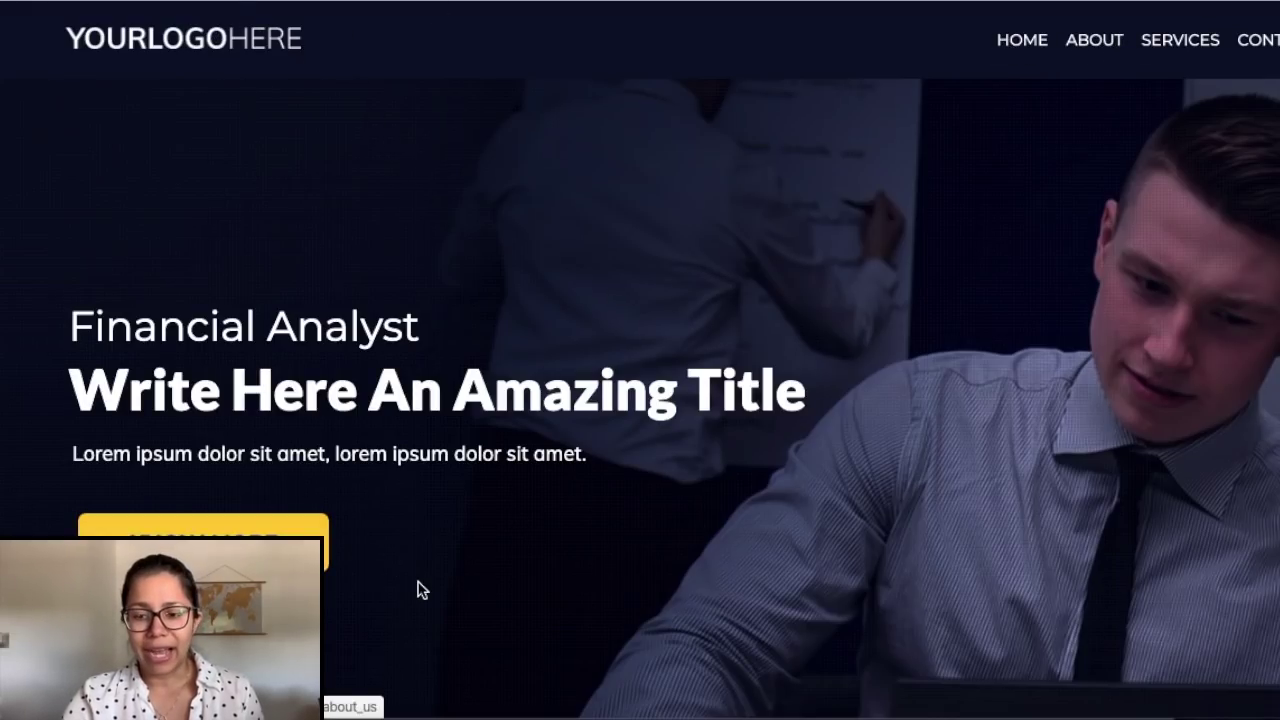
scroll(418, 590, "down", 5)
scroll(418, 585, "down", 3)
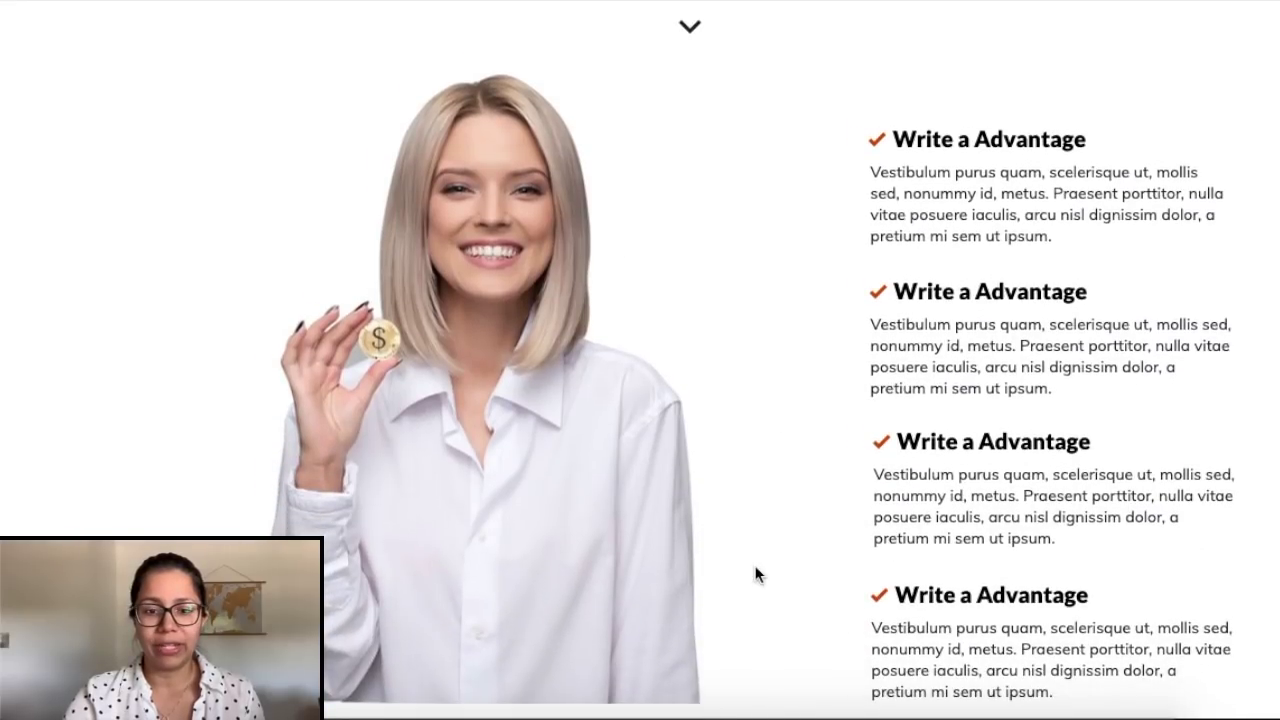
scroll(755, 572, "down", 6)
scroll(755, 563, "down", 15)
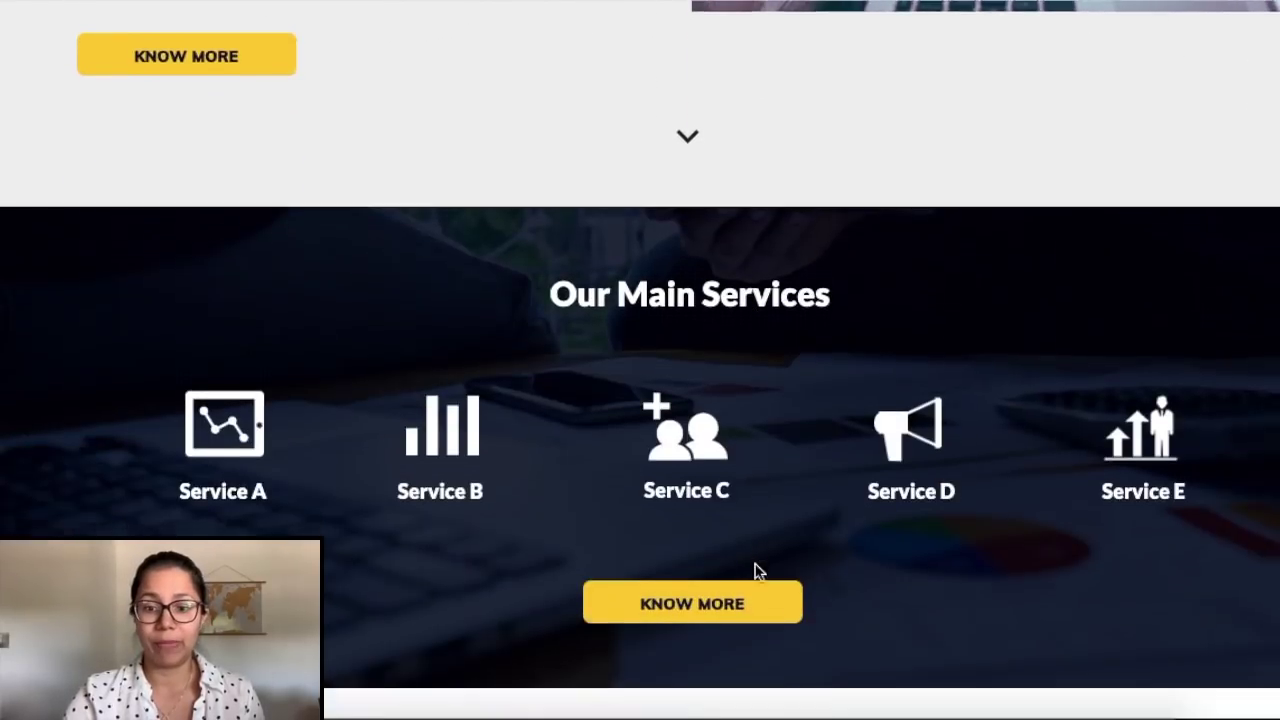
scroll(917, 506, "down", 7)
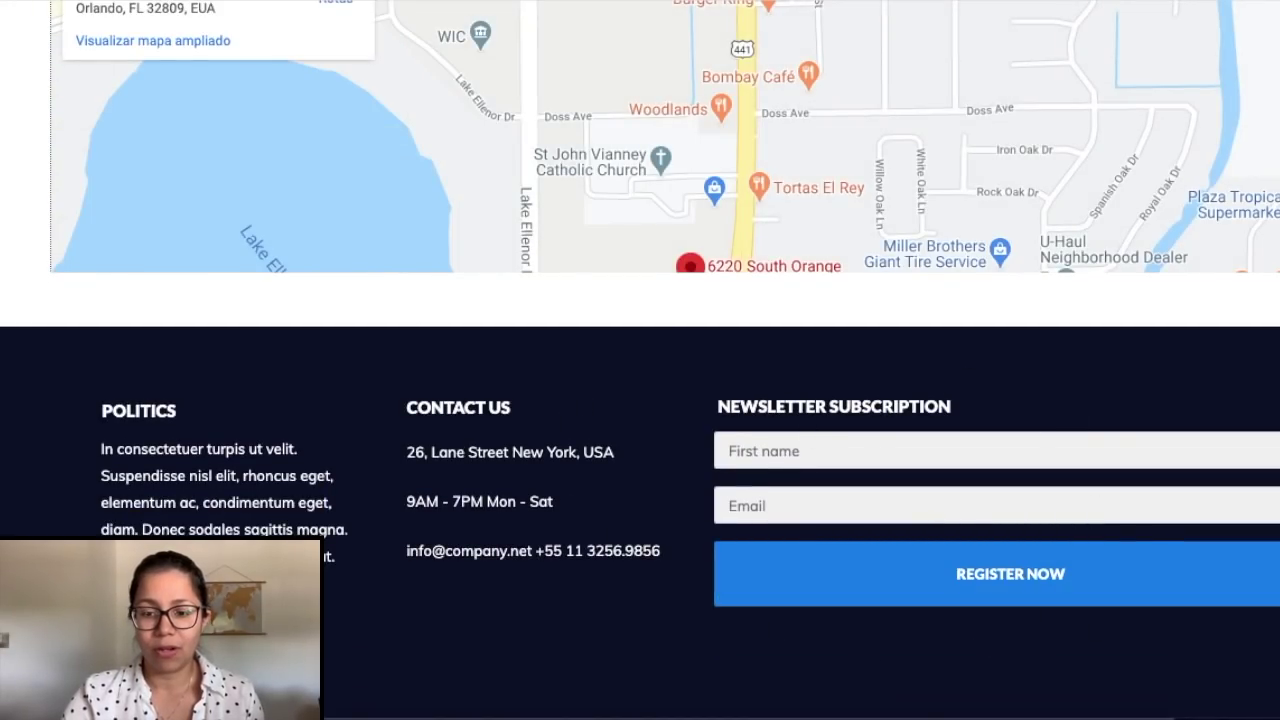
scroll(640, 360, "up", 20)
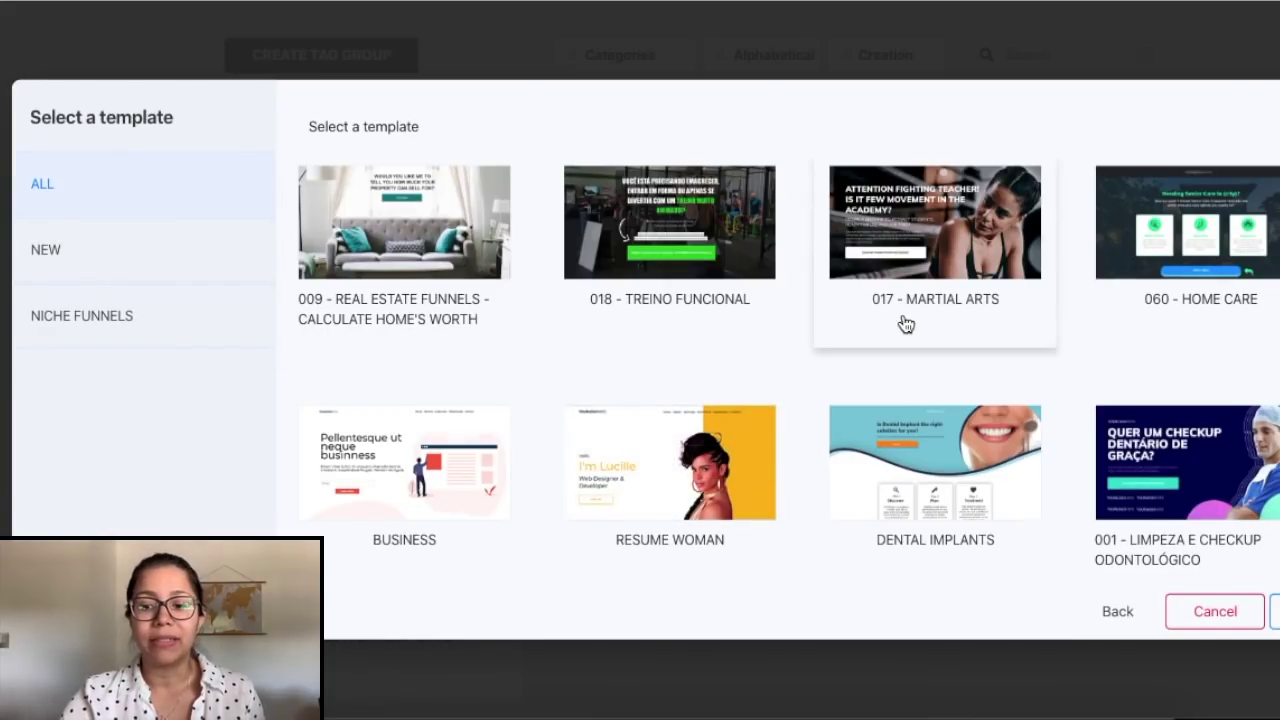
Scroll down through the Financial Analyst template page.
scroll(962, 320, "down", 2)
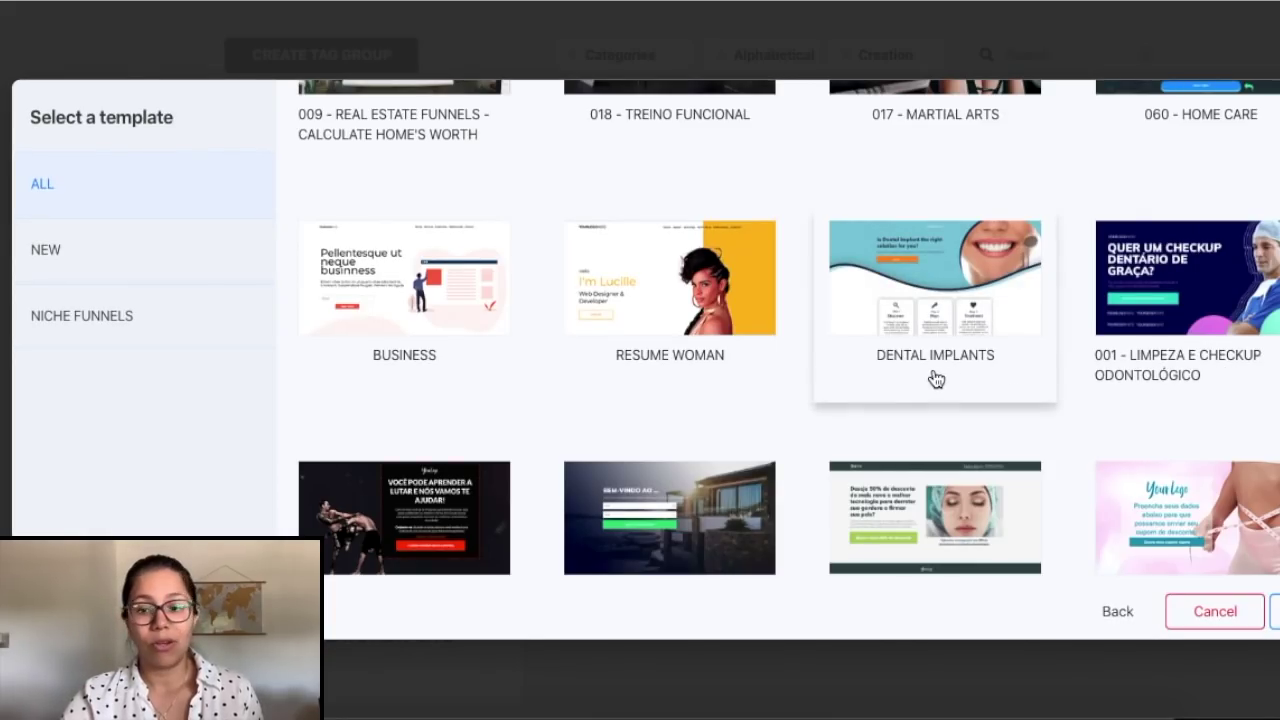
scroll(787, 415, "down", 2)
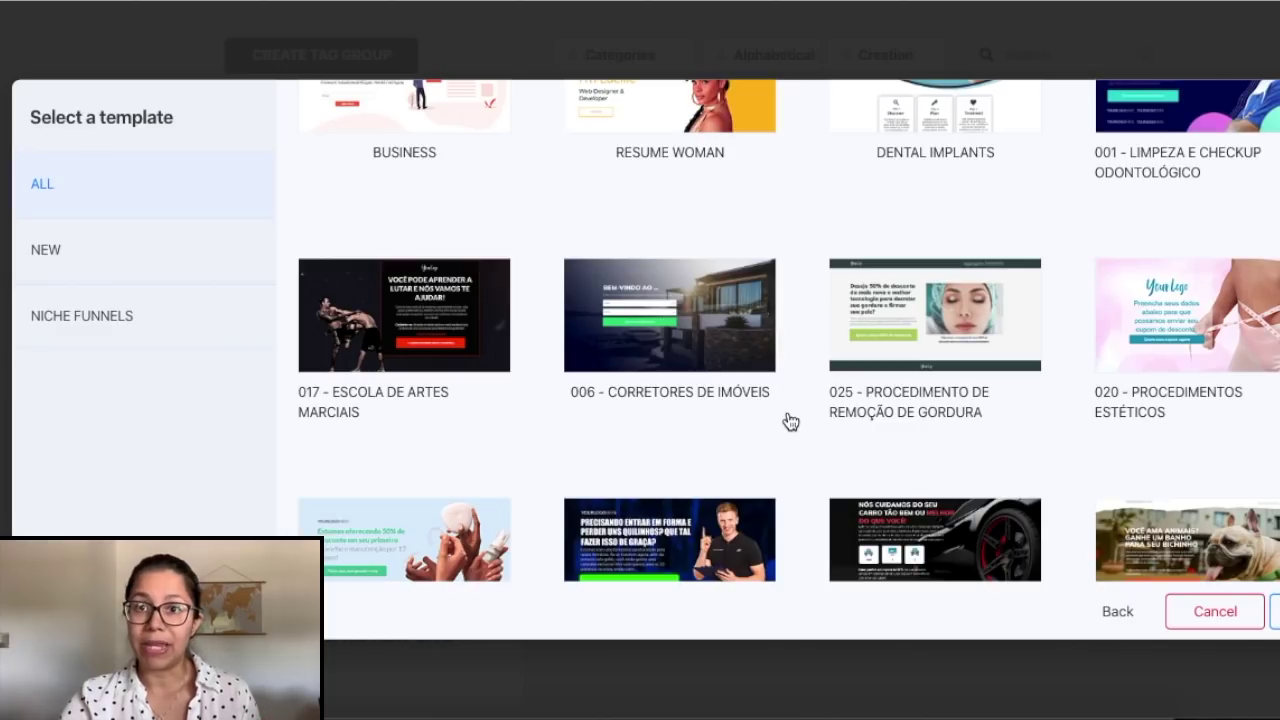
scroll(790, 421, "down", 2)
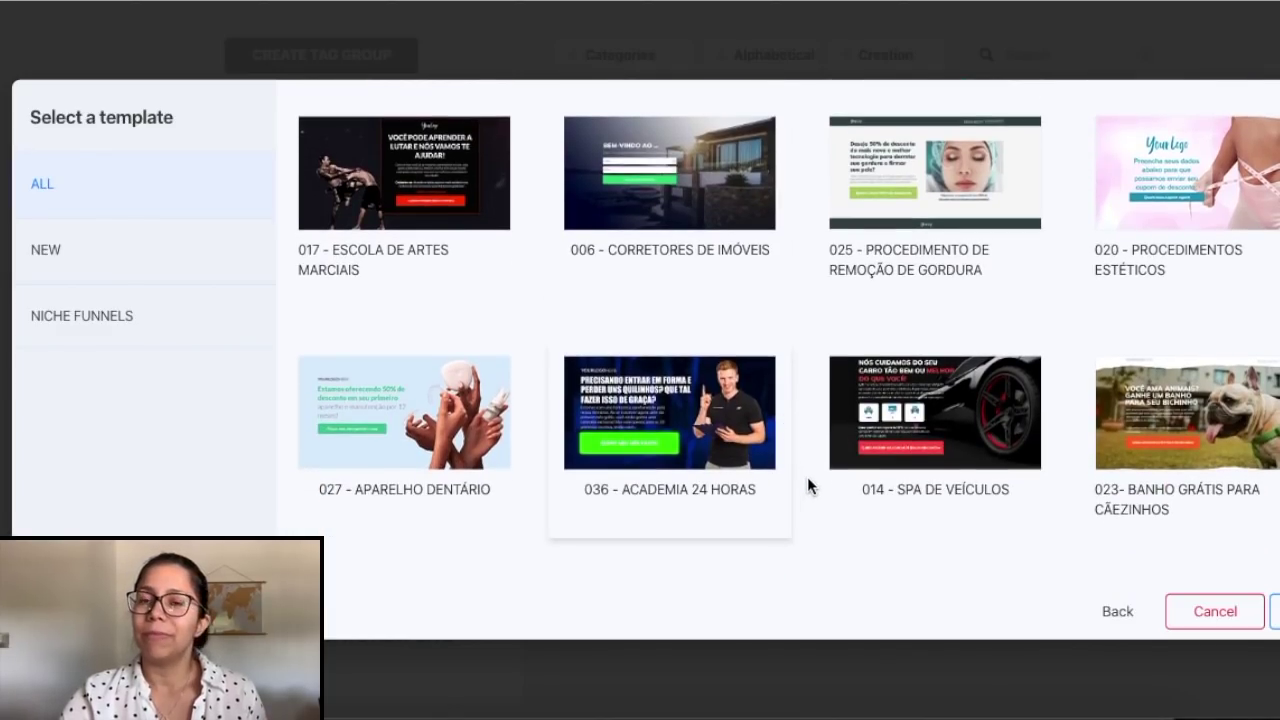
scroll(809, 482, "down", 3)
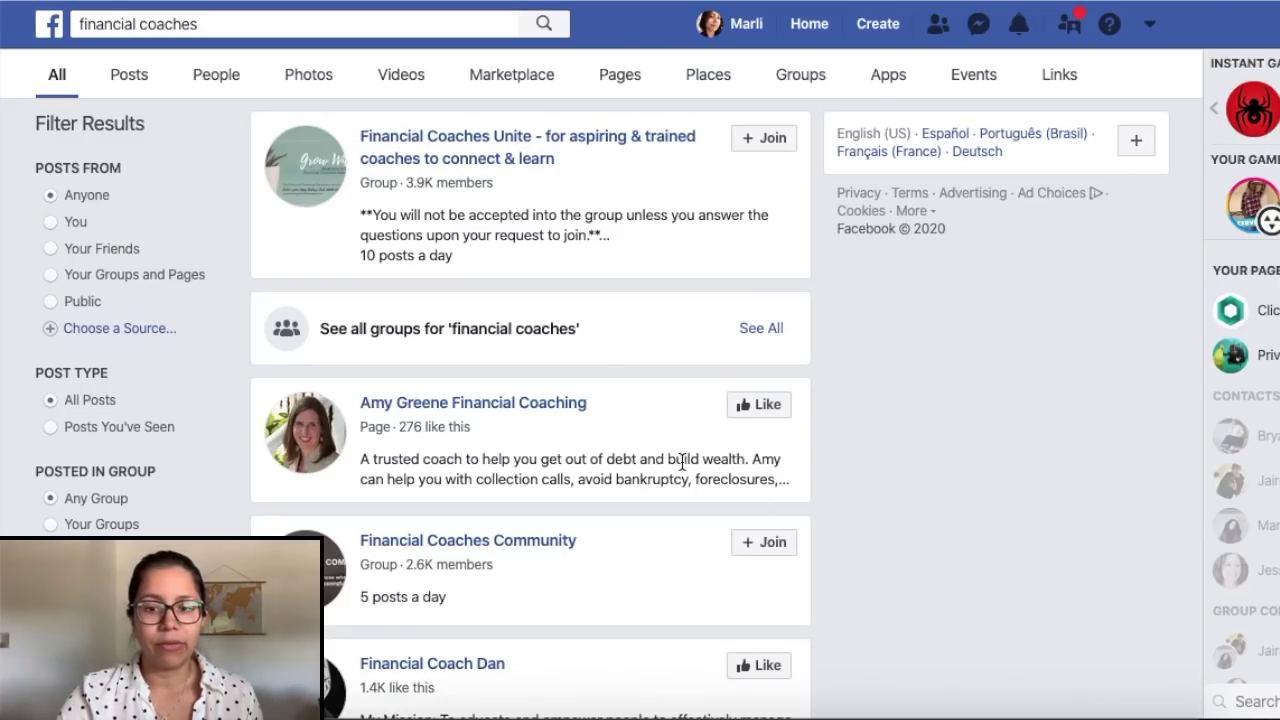
Filter the 'financial coaches' results to Groups and browse the list.
left_click(822, 87)
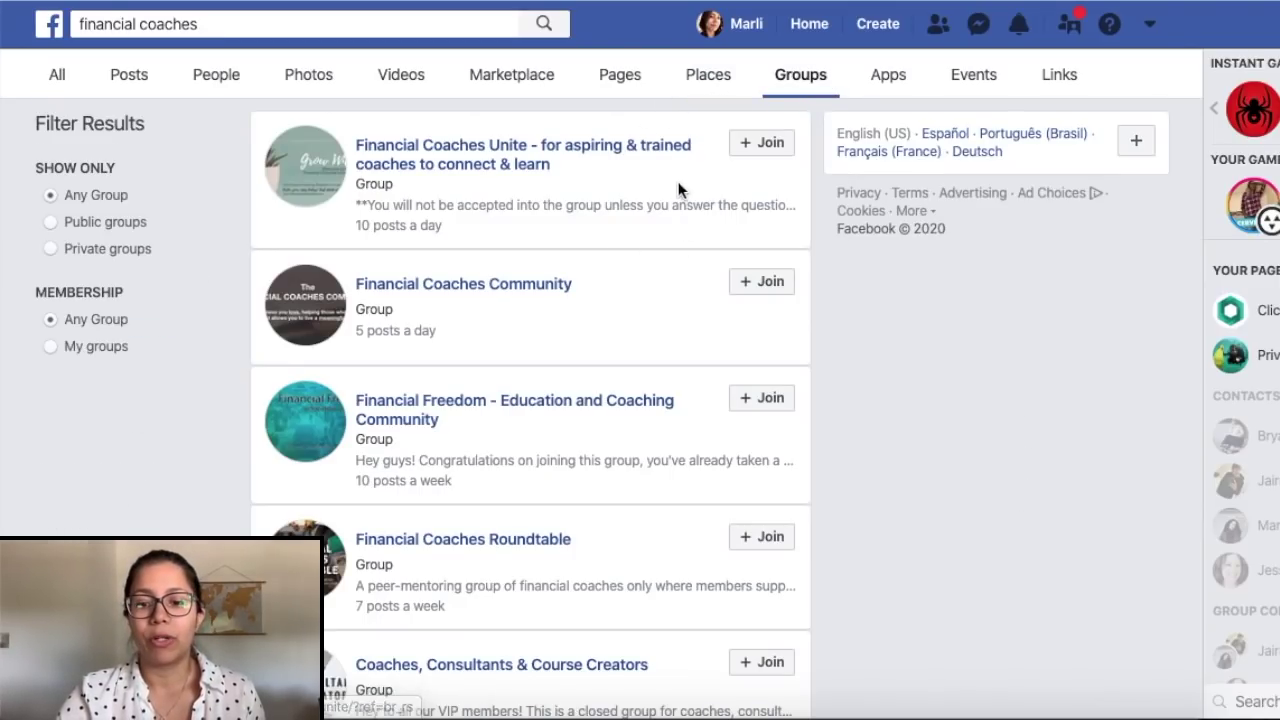
scroll(678, 414, "down", 2)
scroll(678, 414, "down", 5)
scroll(678, 424, "down", 5)
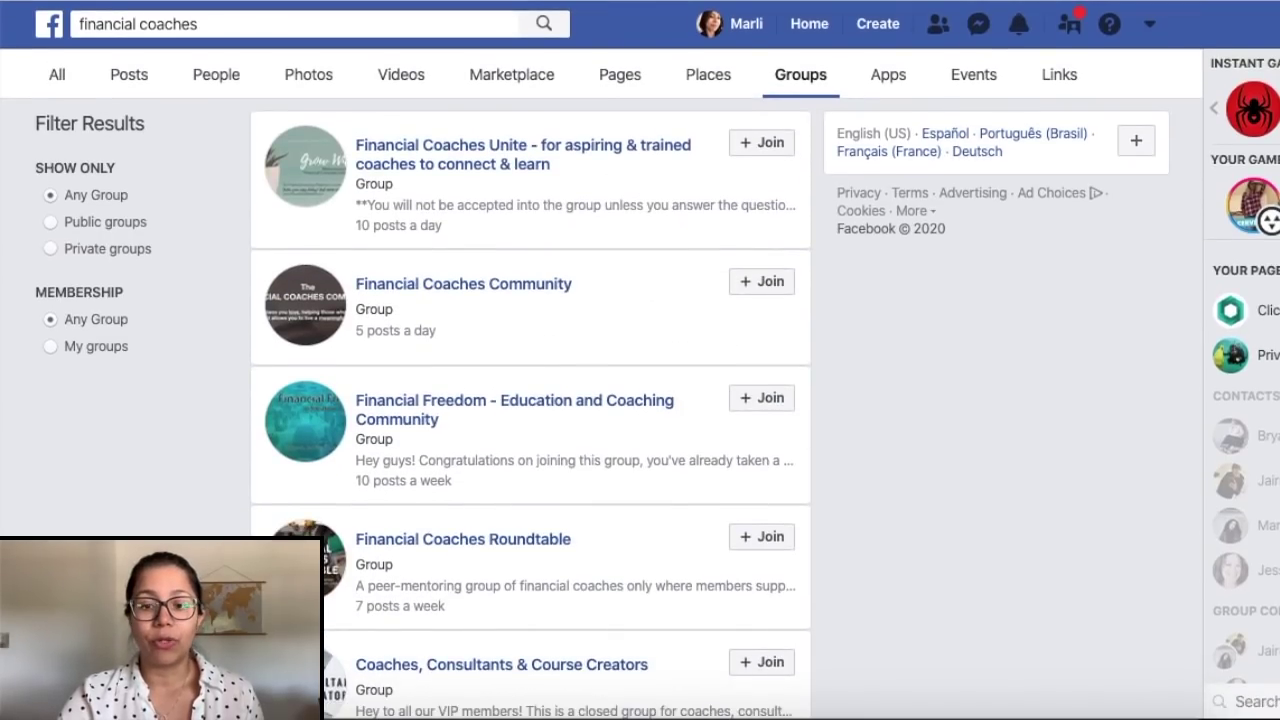
Search Facebook for 'Central Florida Business Owners'.
left_click(310, 23)
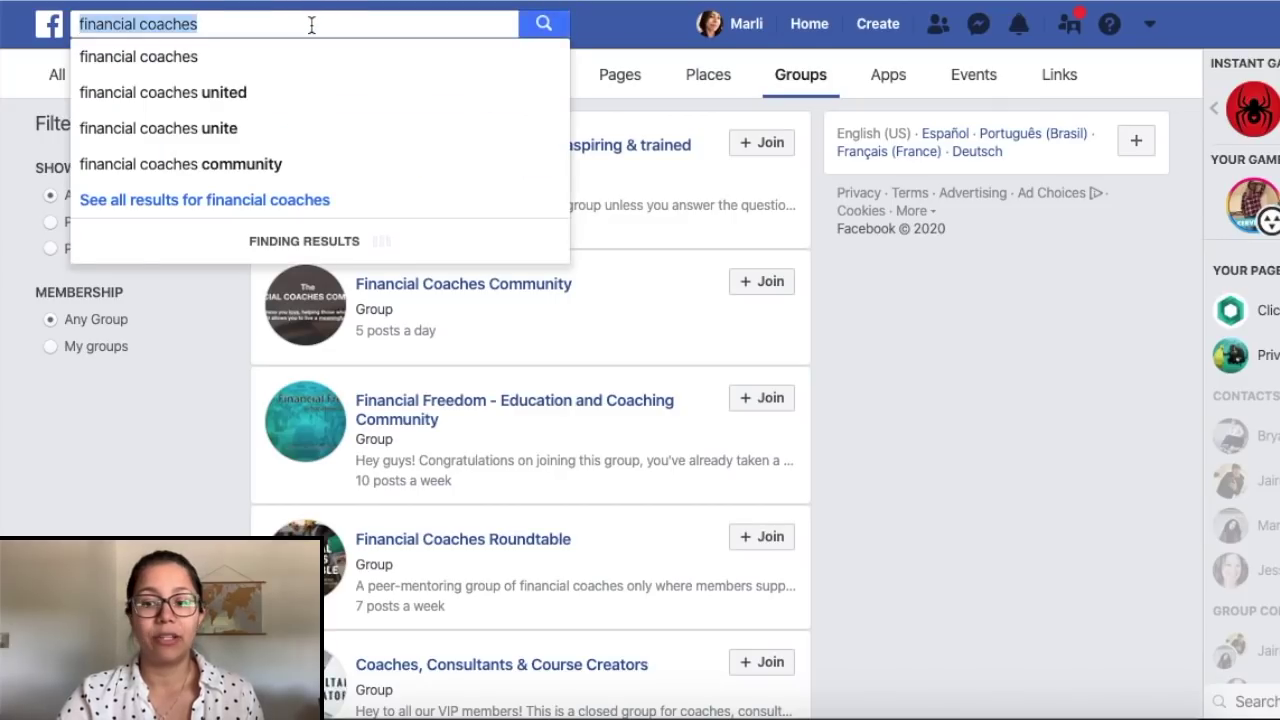
type("Central Florida Business Owners")
key("Return")
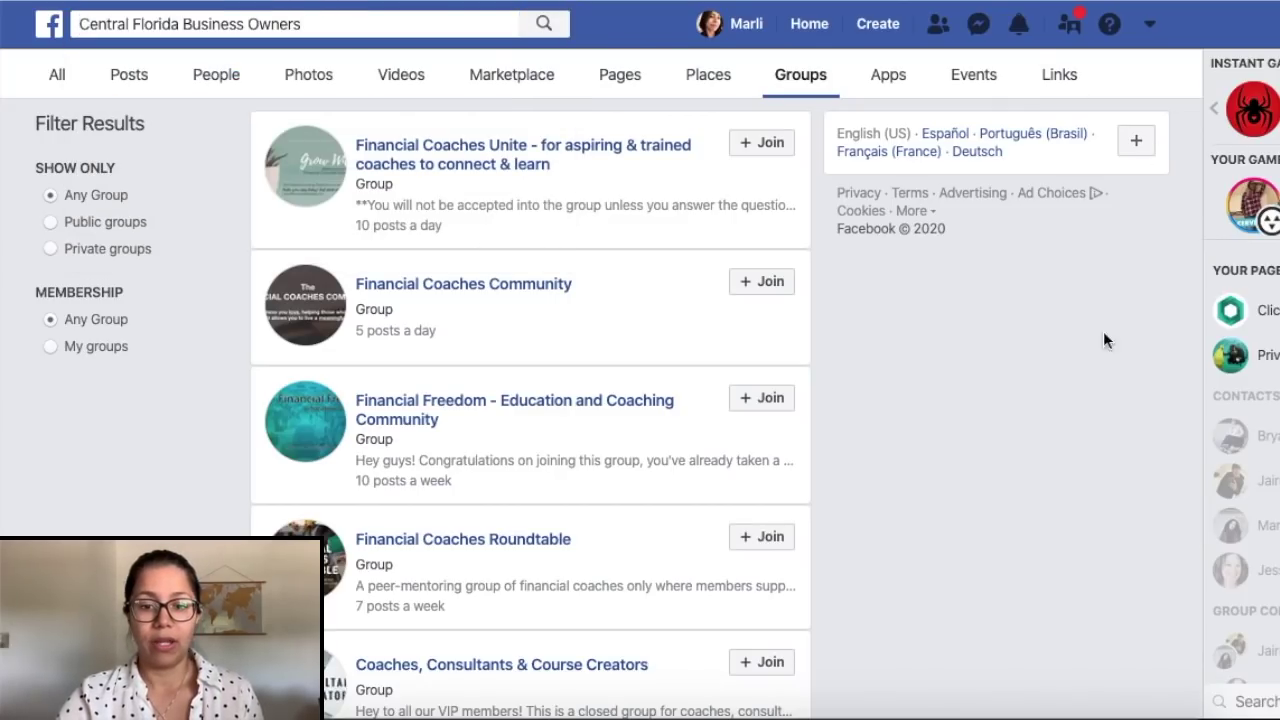